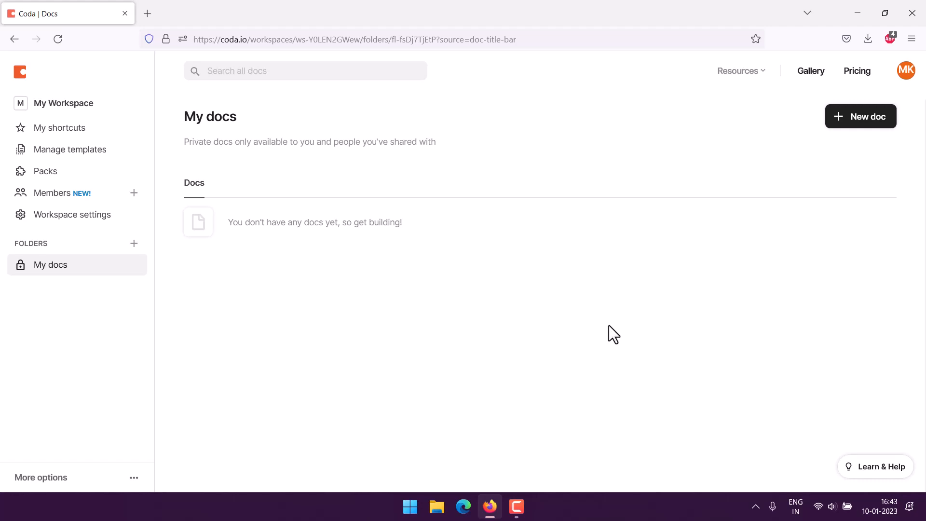
Create a new blank doc and title its page "Student Assignment Tracker"
left_click(876, 125)
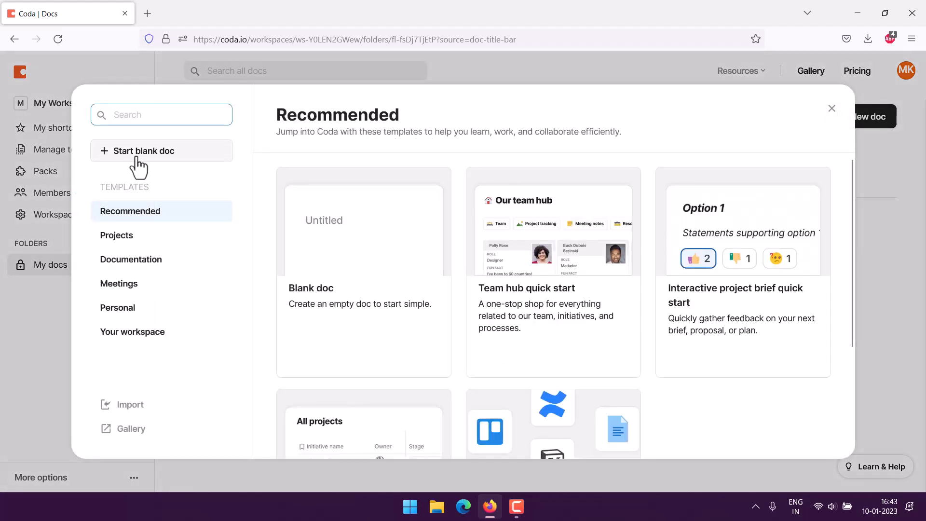
left_click(109, 153)
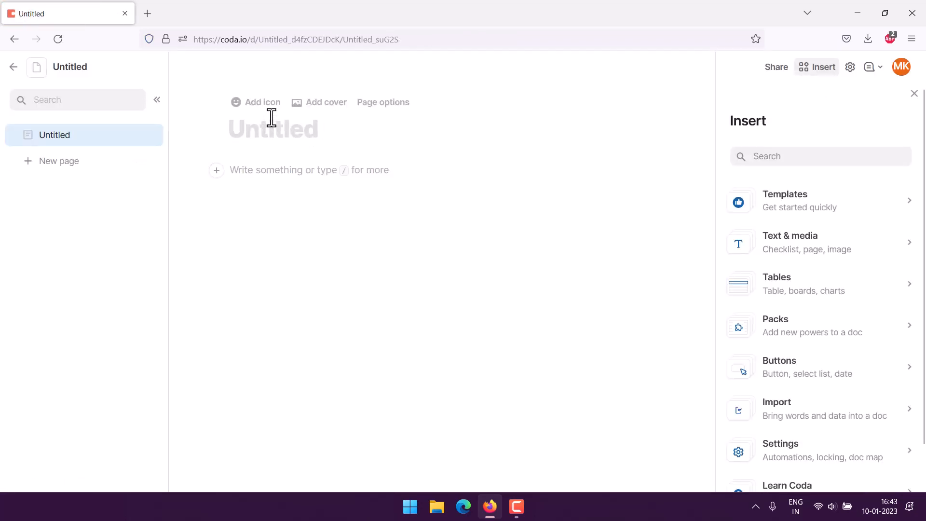
type("Student As")
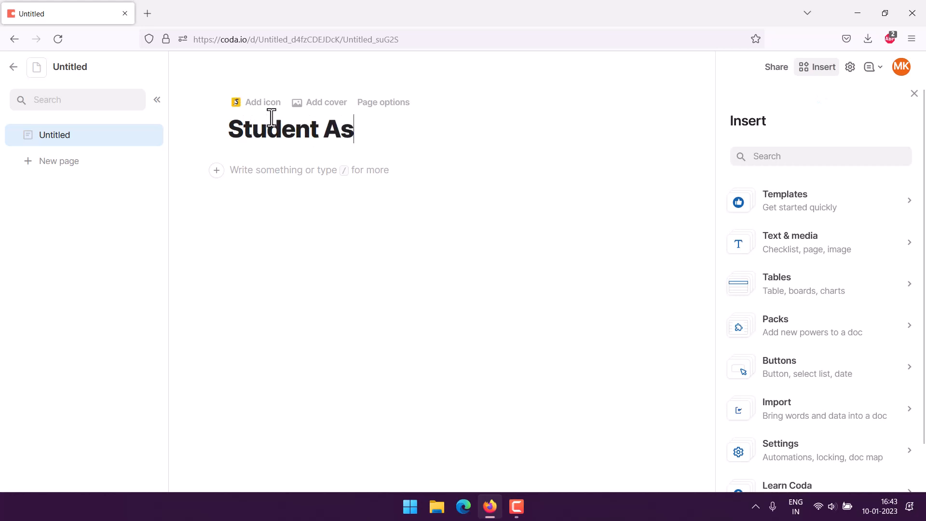
type("signment Tr")
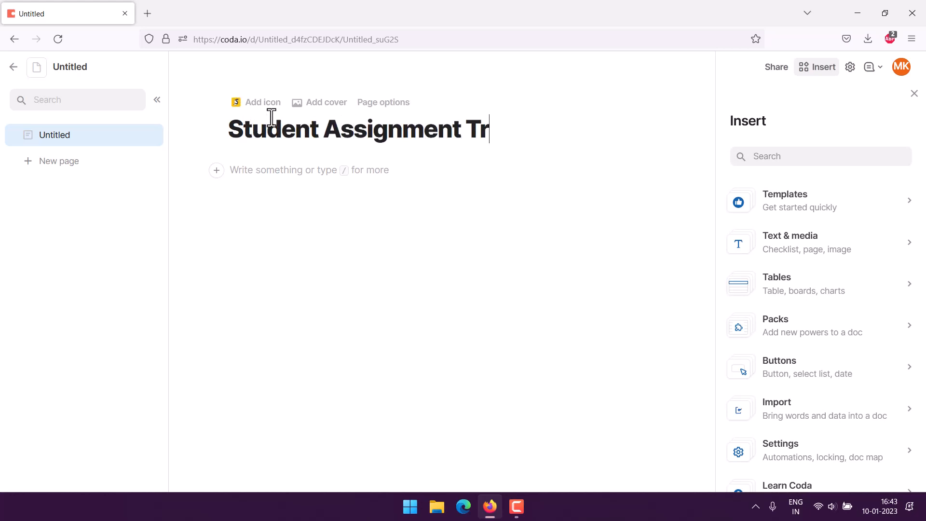
type("acker")
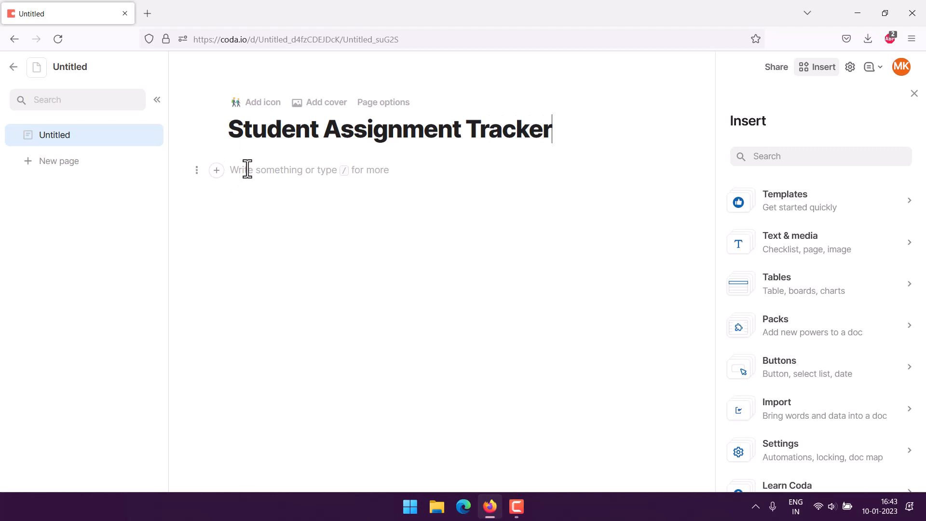
Insert a table in the page body below the title
left_click(247, 169)
type("/")
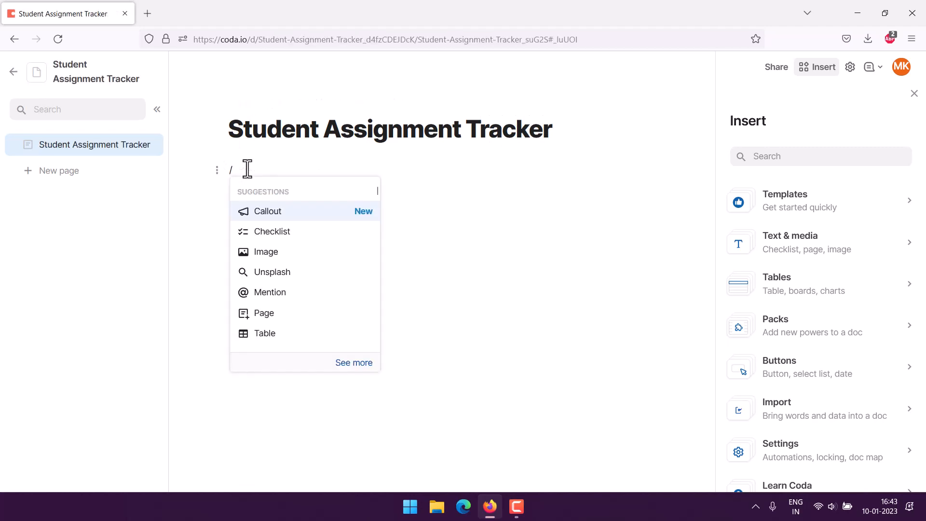
left_click(254, 334)
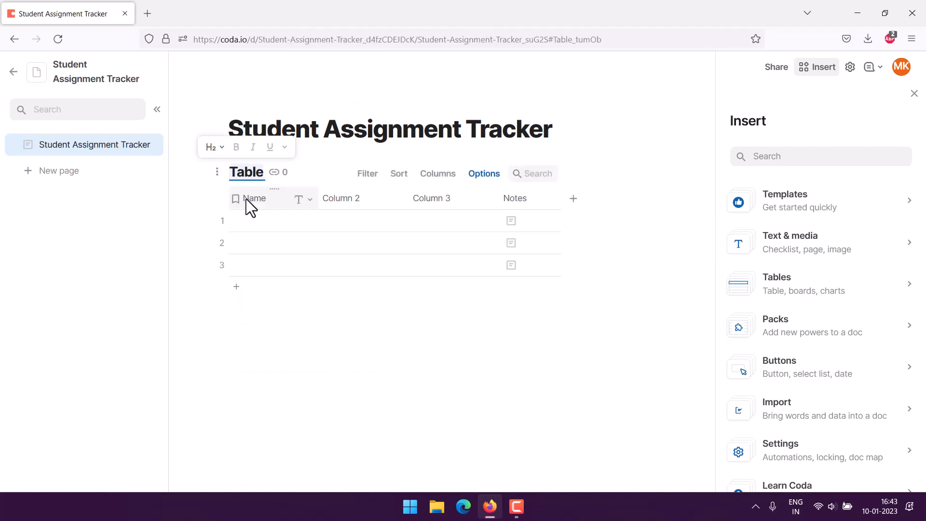
Rename the table's first three columns as "Assignment Date", "Topic" and "Due Date"
left_click(250, 199)
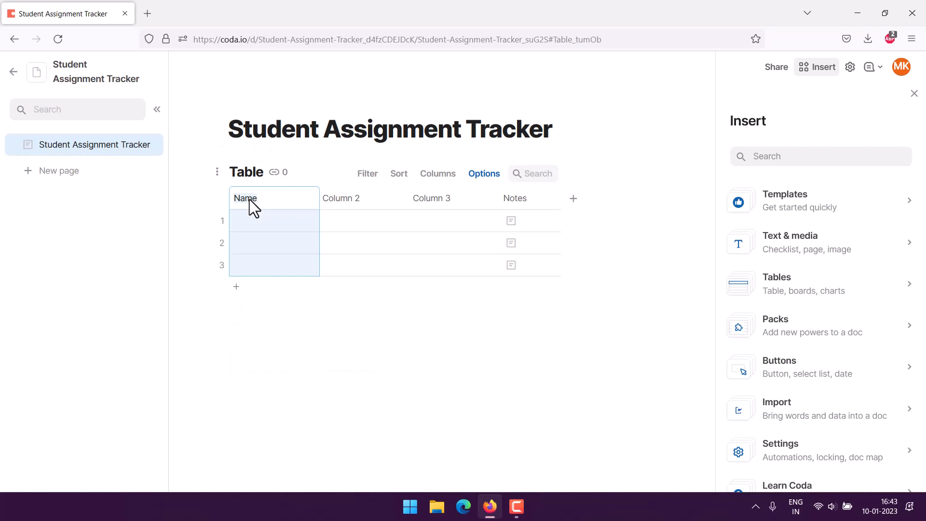
type("Assignment Date")
left_click(347, 203)
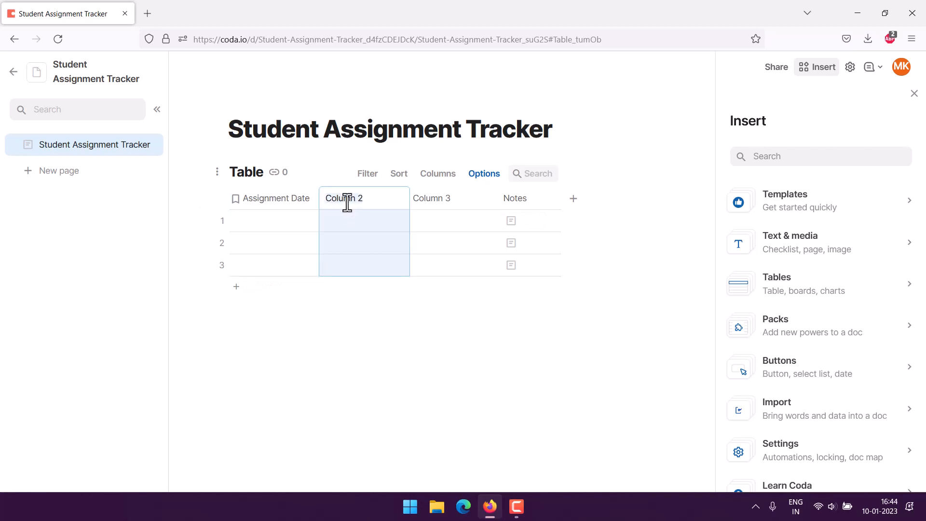
type("Topic")
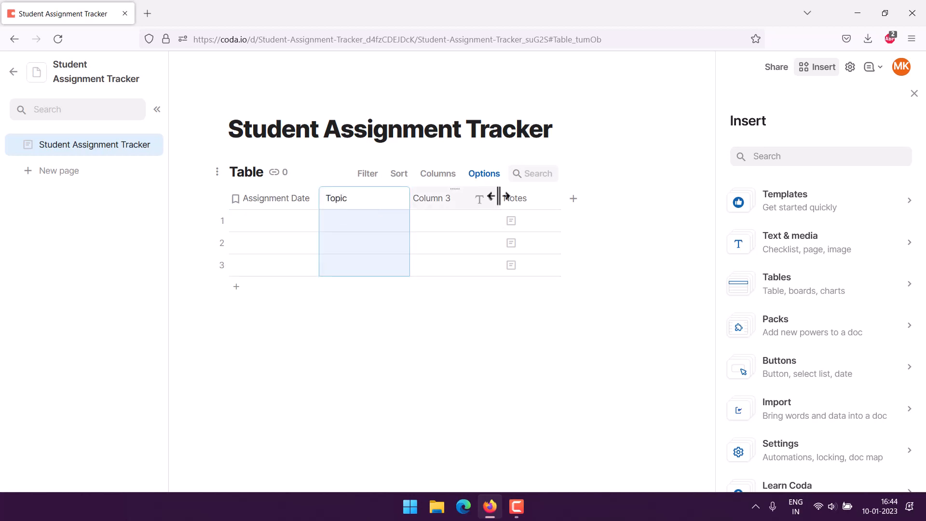
left_click(435, 201)
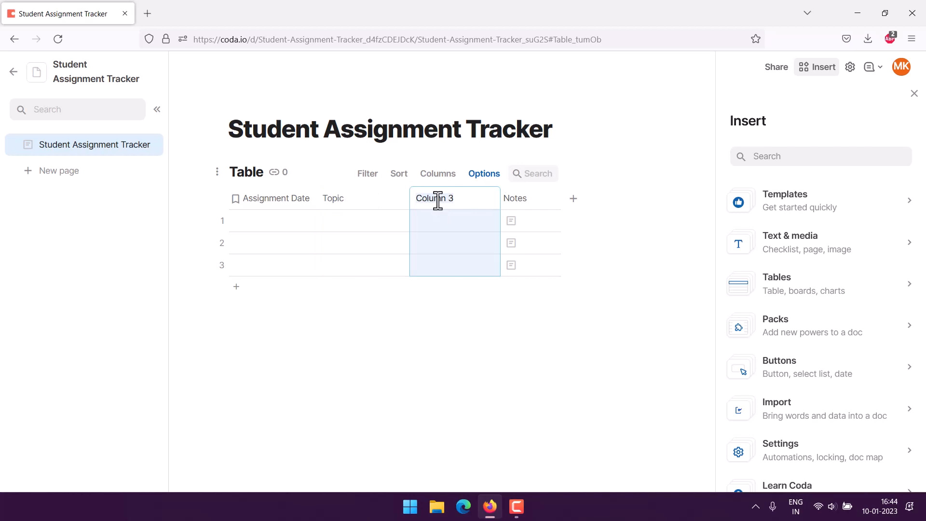
type("P")
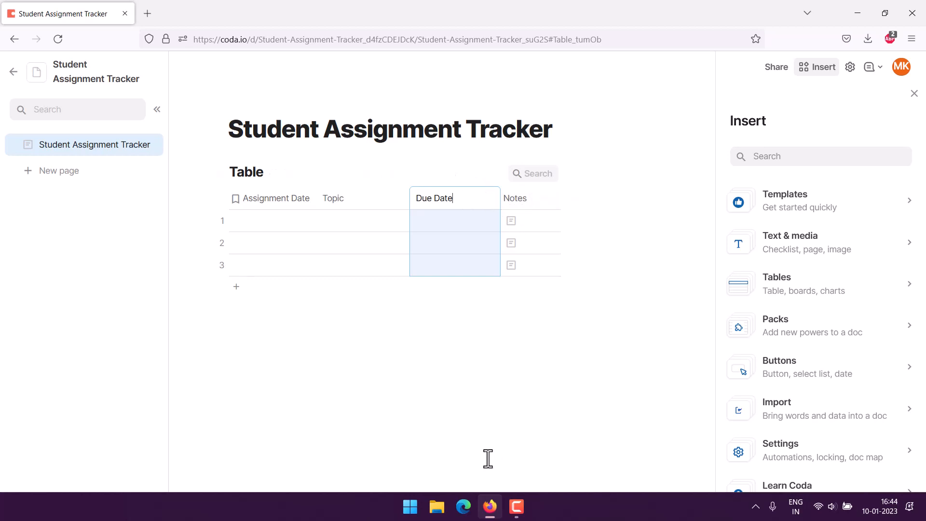
Change the column type of both Assignment Date and Due Date to Date
left_click(309, 199)
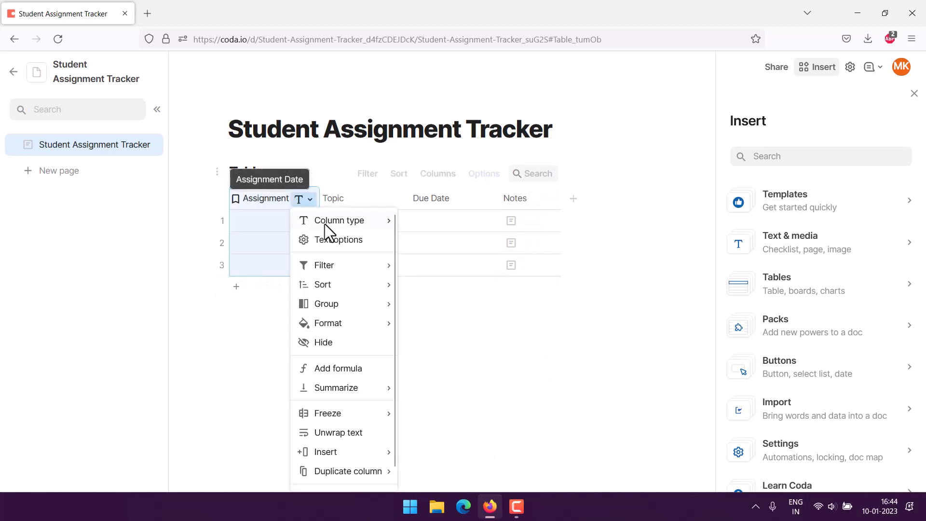
mouse_move(339, 226)
mouse_move(437, 328)
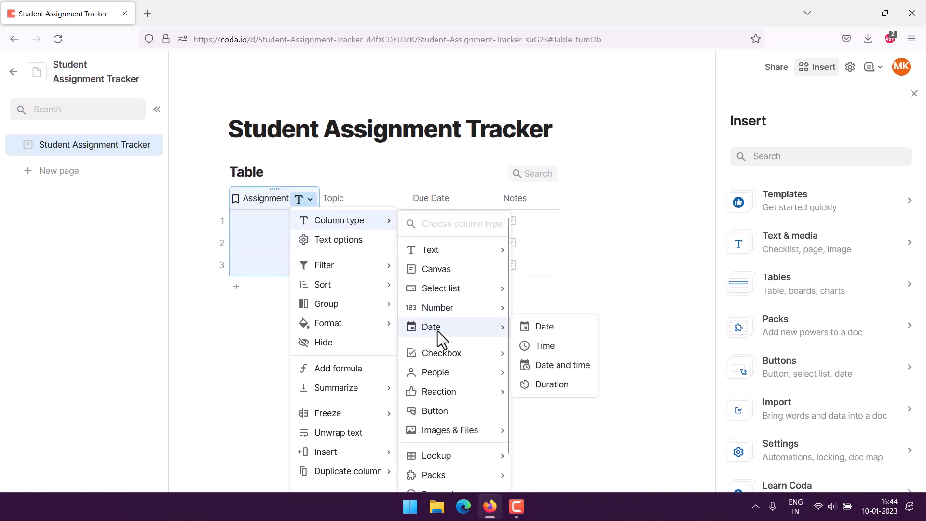
left_click(543, 328)
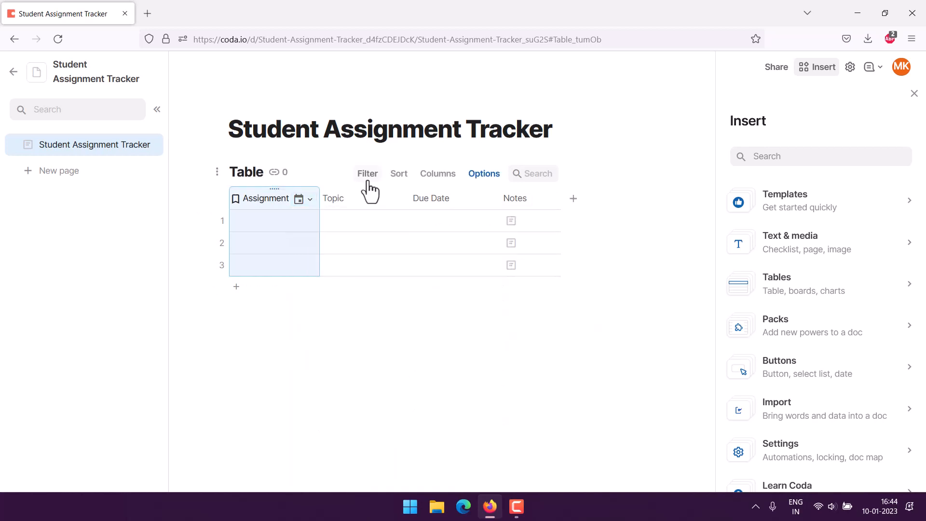
left_click(483, 199)
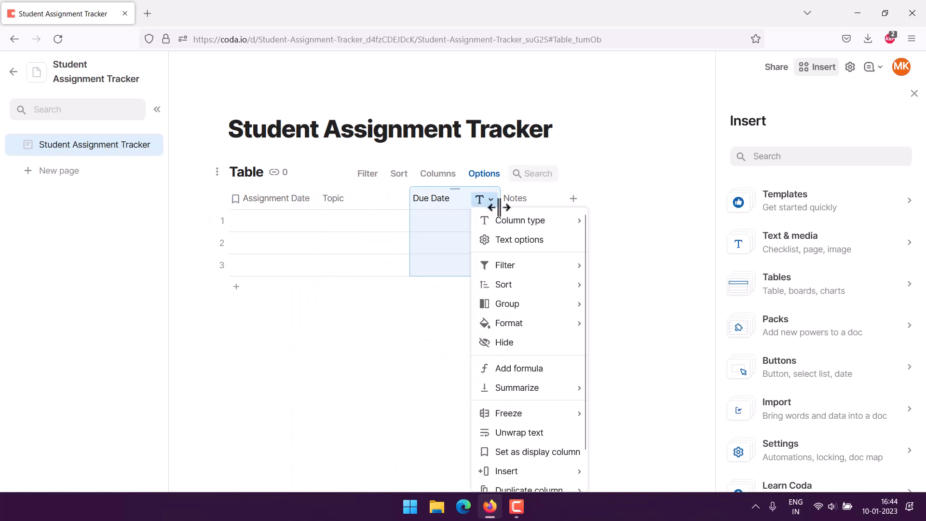
mouse_move(502, 224)
mouse_move(638, 328)
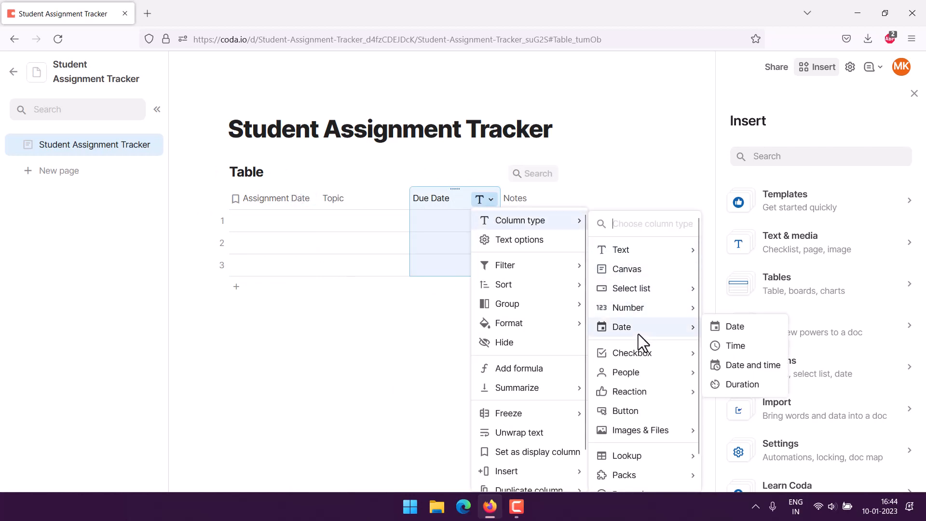
left_click(724, 326)
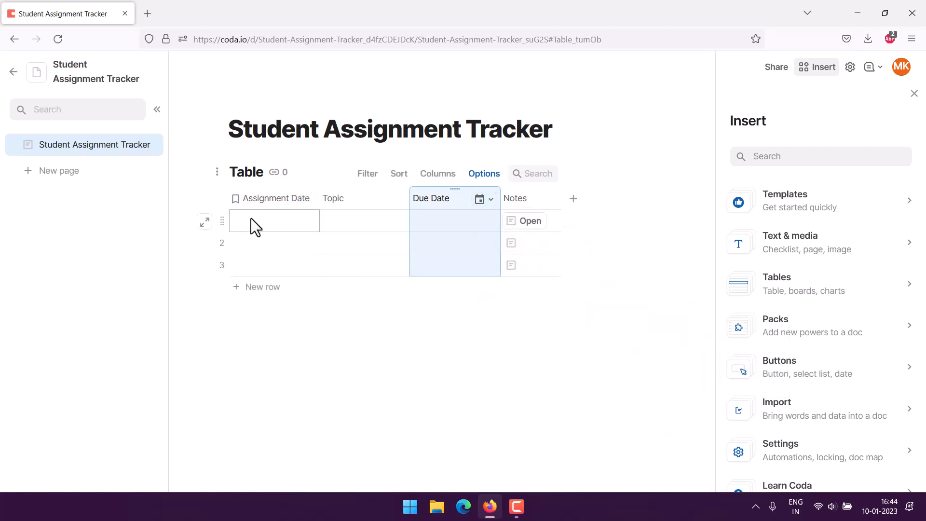
Rename the table as "Assignment Tracker"
left_click(240, 172)
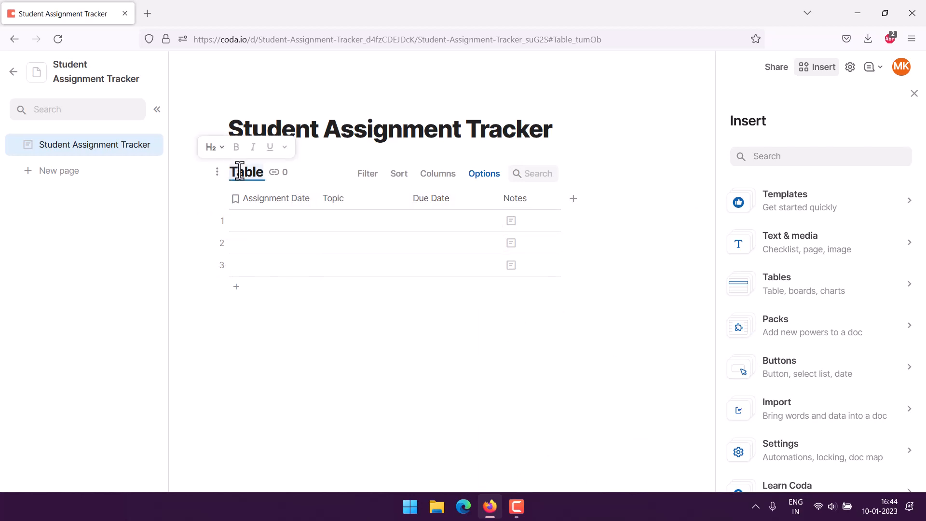
type("Assignment T")
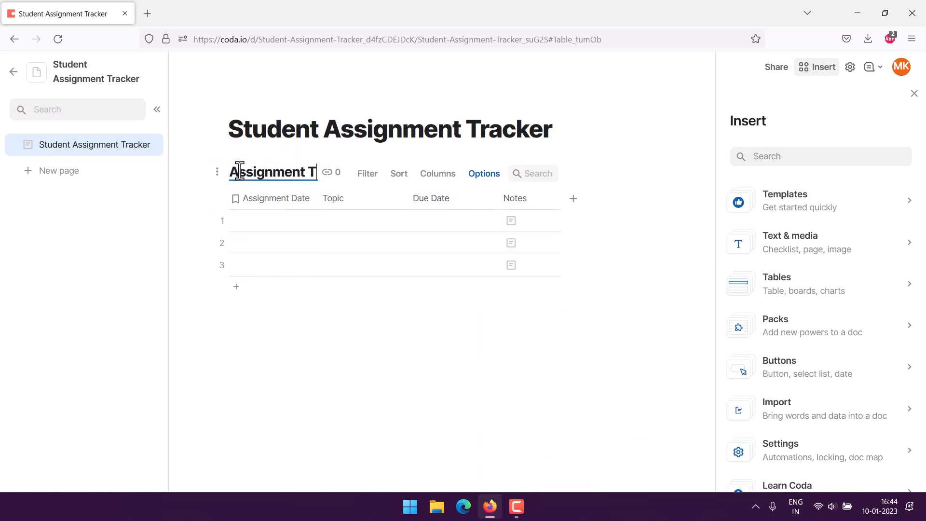
type("racker")
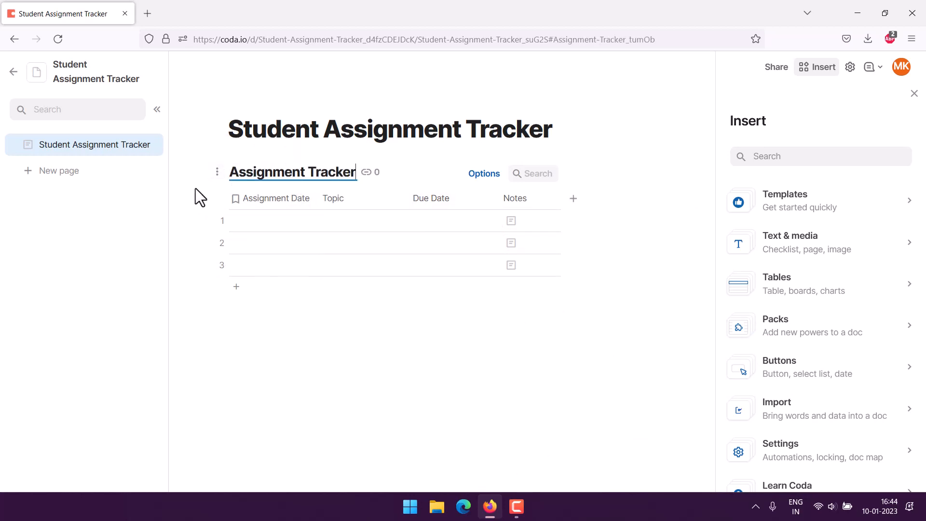
left_click(195, 188)
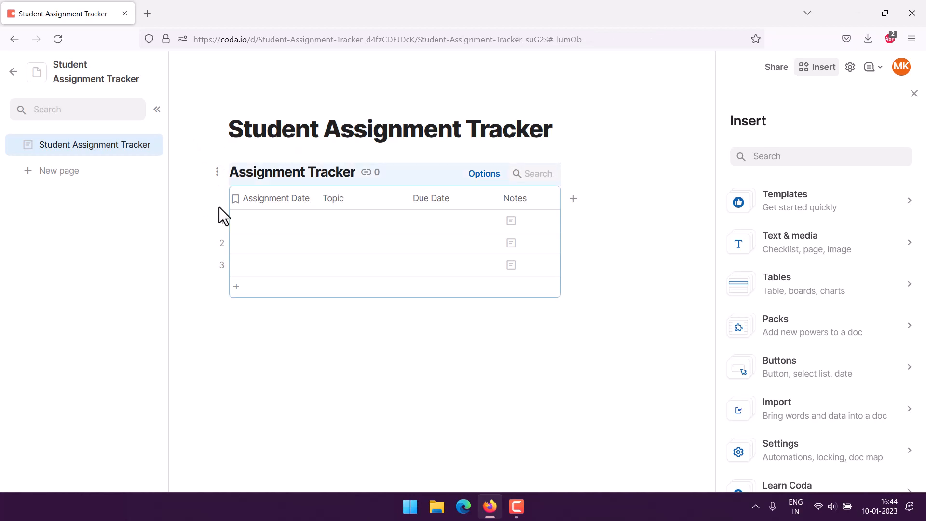
Set the assignment date in the first row to 1/10/2023
left_click(262, 222)
left_click(260, 223)
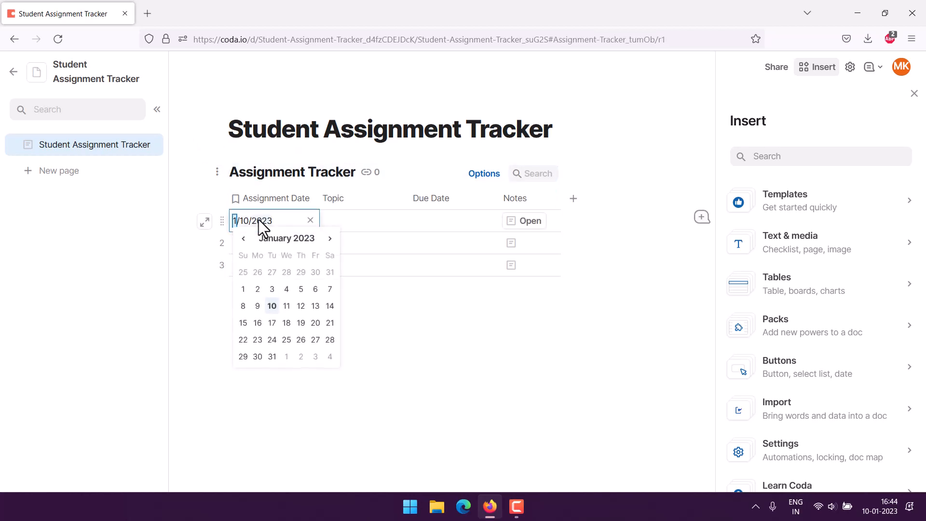
left_click(272, 306)
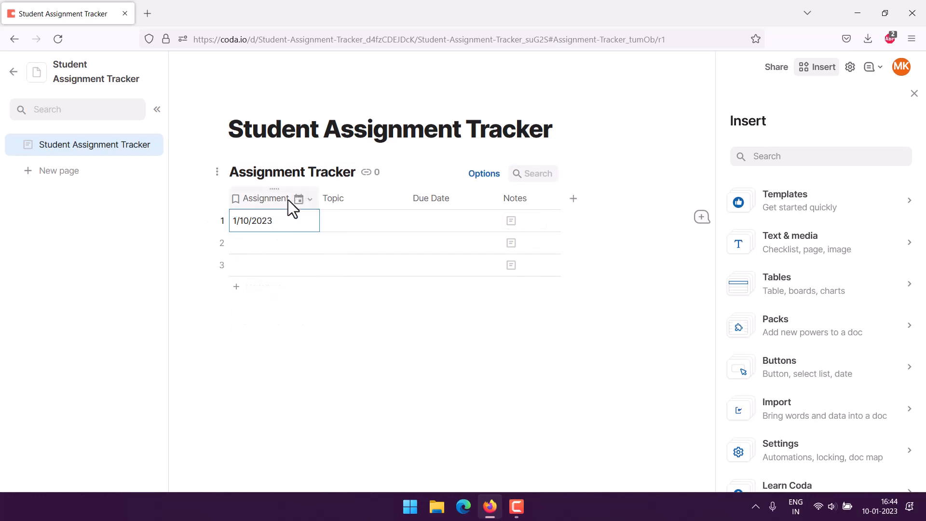
Set the Assignment Date column's date format to the "January 31, 2023" style
left_click(309, 199)
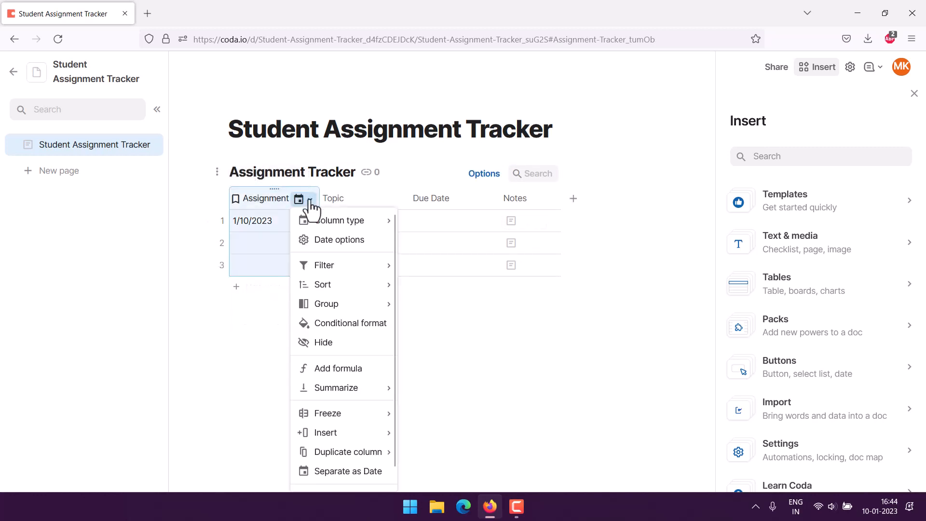
left_click(324, 240)
left_click(341, 282)
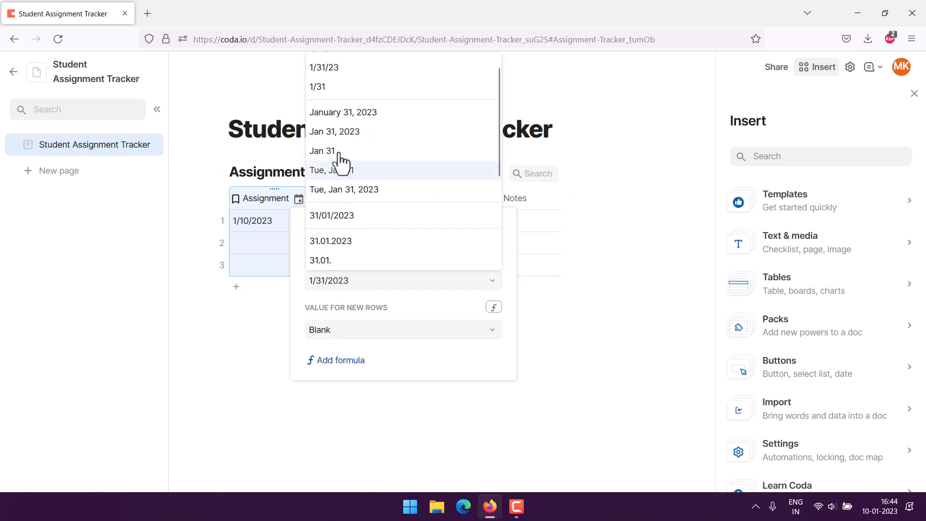
left_click(337, 112)
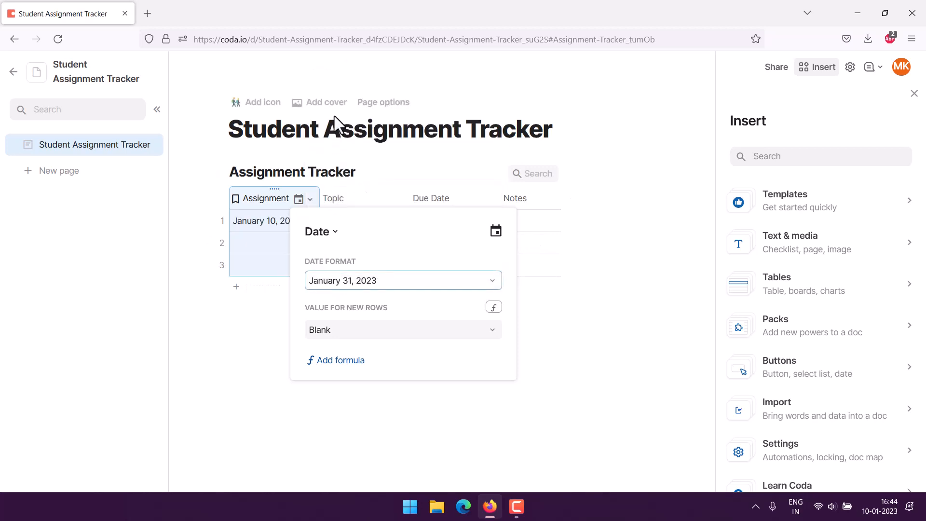
left_click(202, 320)
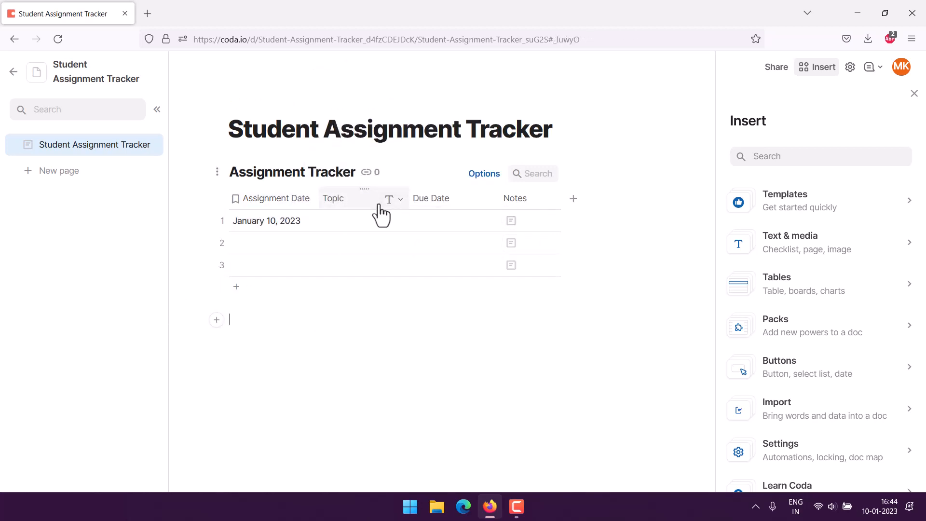
Fill the first row with the topic "Physics" and the due date 1/12/2023
left_click(358, 215)
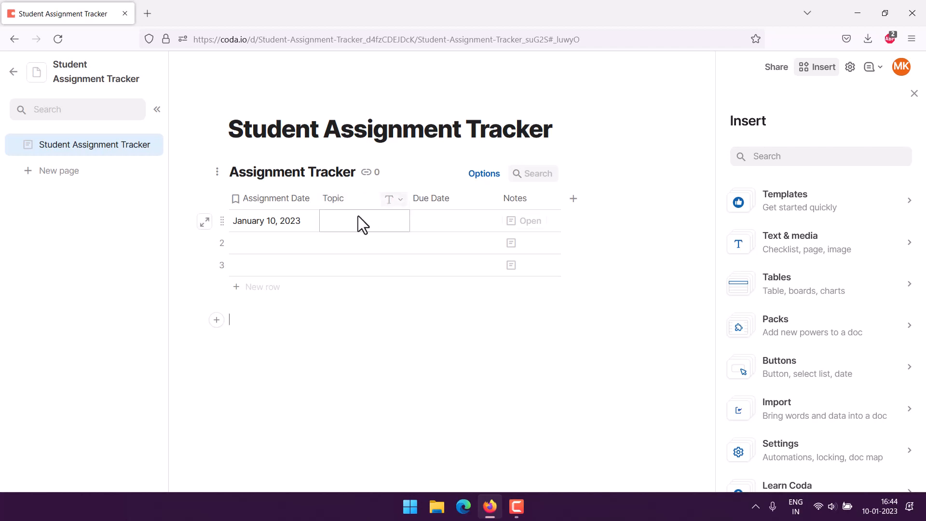
left_click(358, 218)
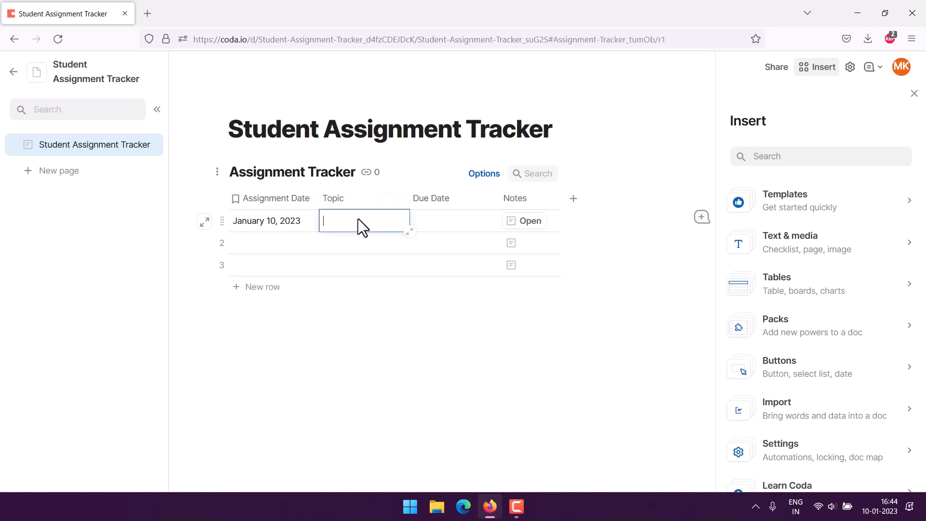
type("Physics")
left_click(450, 216)
left_click(452, 219)
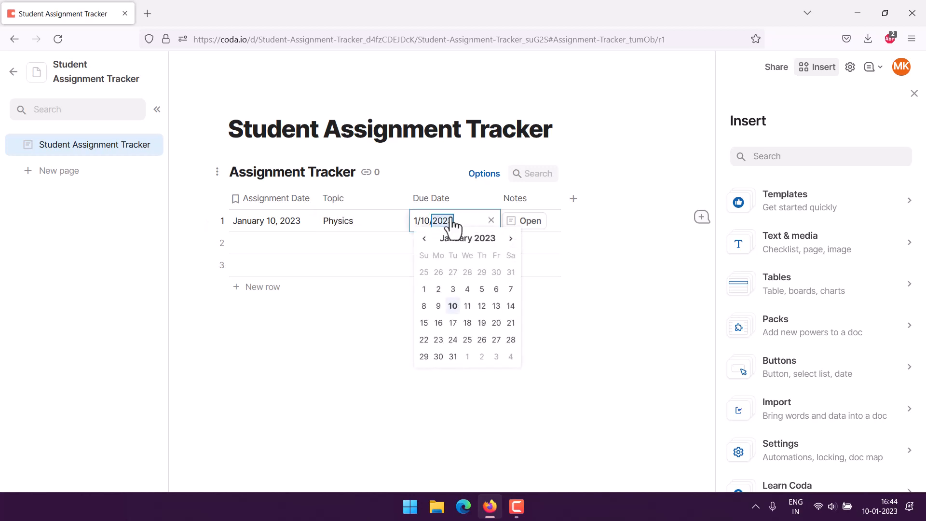
left_click(482, 305)
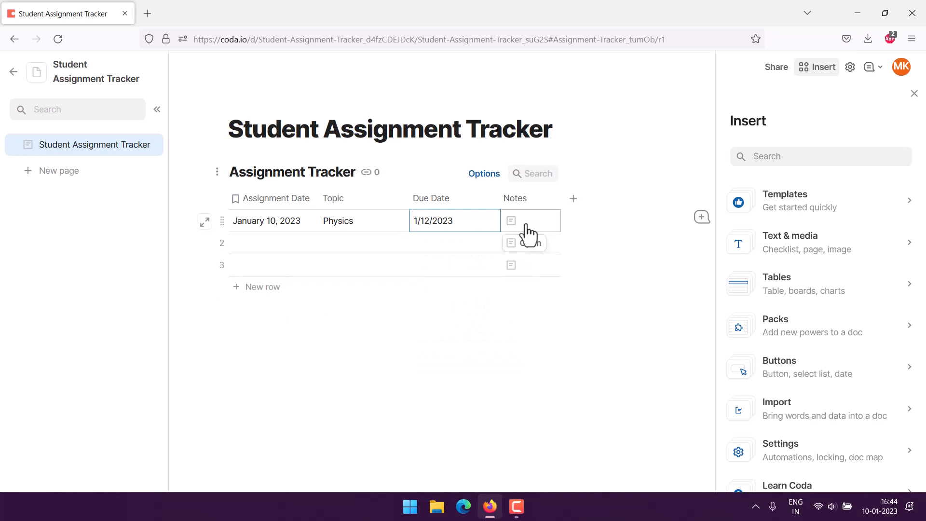
Set the Due Date column's date format to the "January 31, 2023" style
left_click(485, 198)
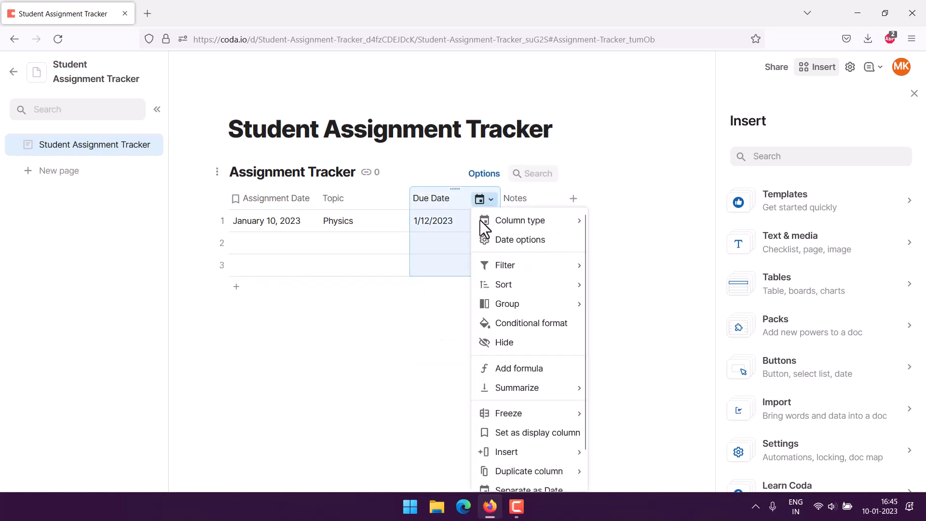
left_click(503, 241)
left_click(507, 281)
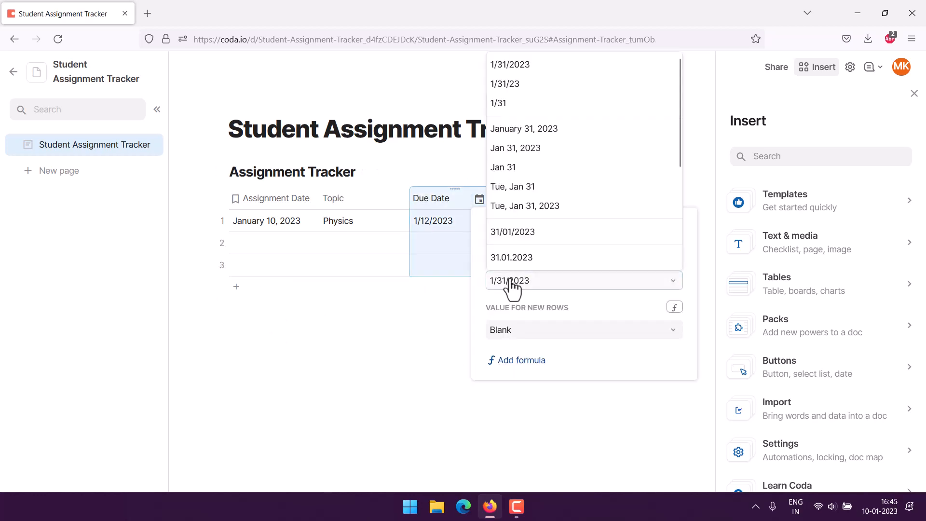
left_click(512, 130)
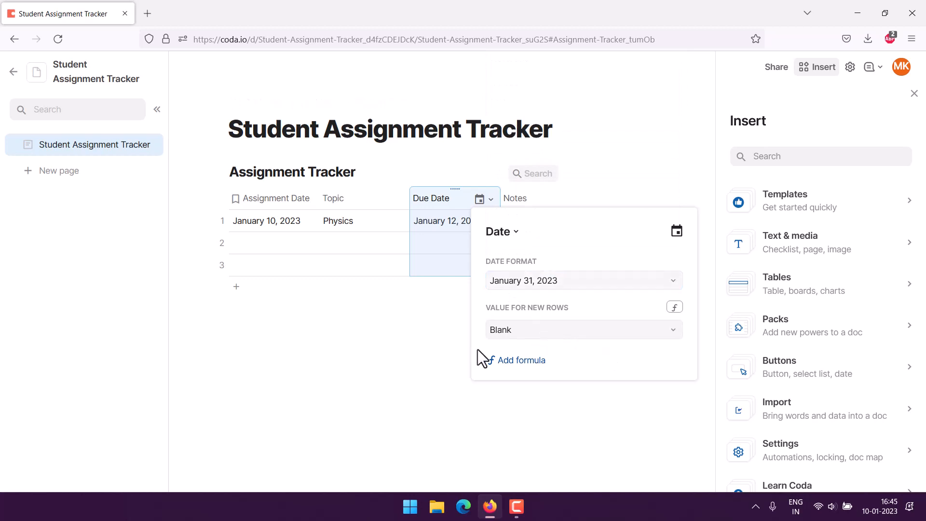
Change the Notes column's type from canvas to plain text
left_click(461, 345)
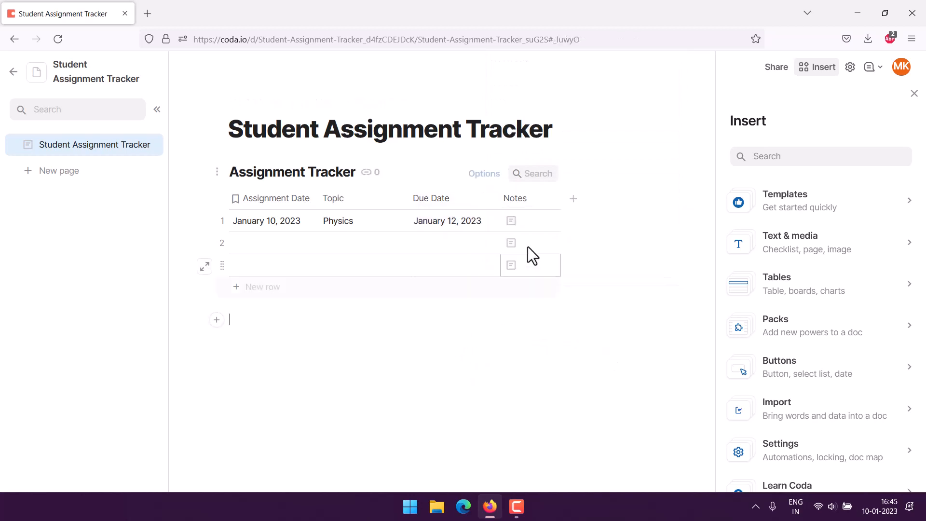
left_click(557, 219)
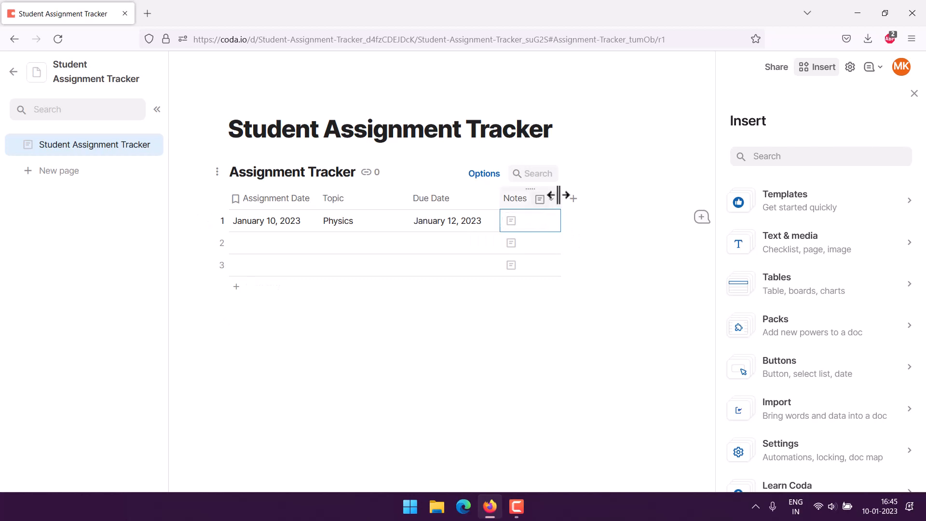
left_click(552, 202)
mouse_move(568, 223)
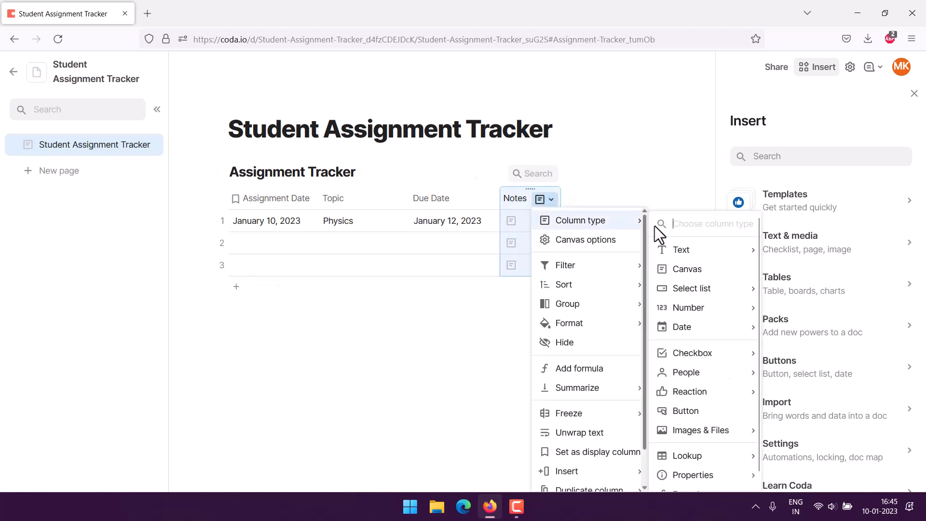
mouse_move(681, 250)
left_click(794, 250)
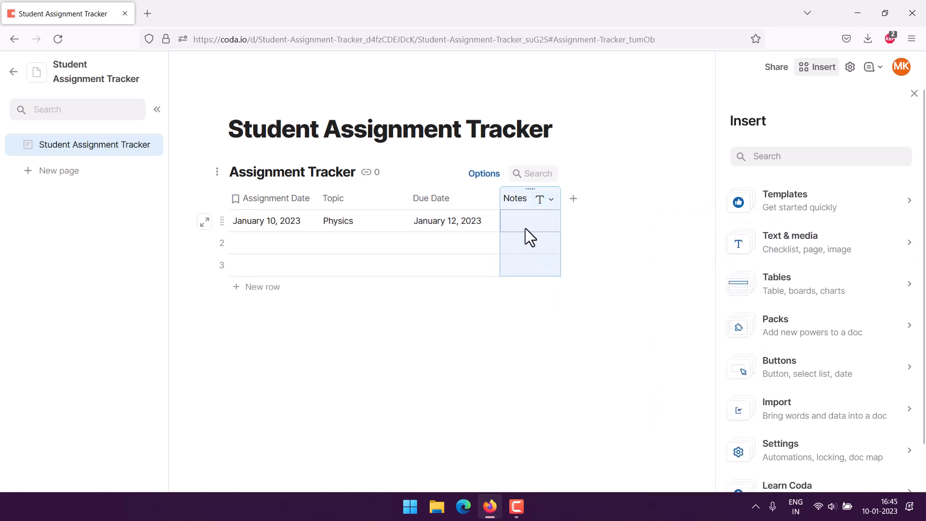
Enter the note "Gravity related assignment" in the first row's Notes cell
double_click(522, 219)
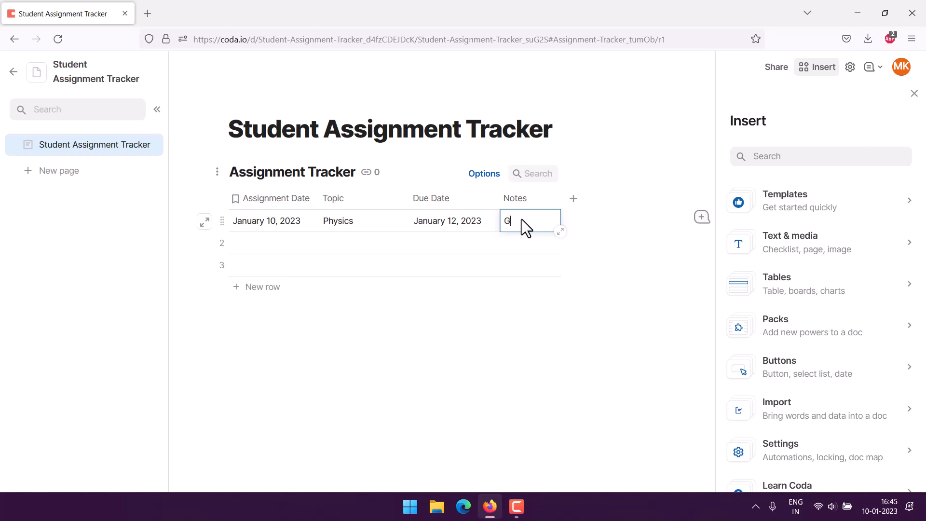
type("Gravity relat")
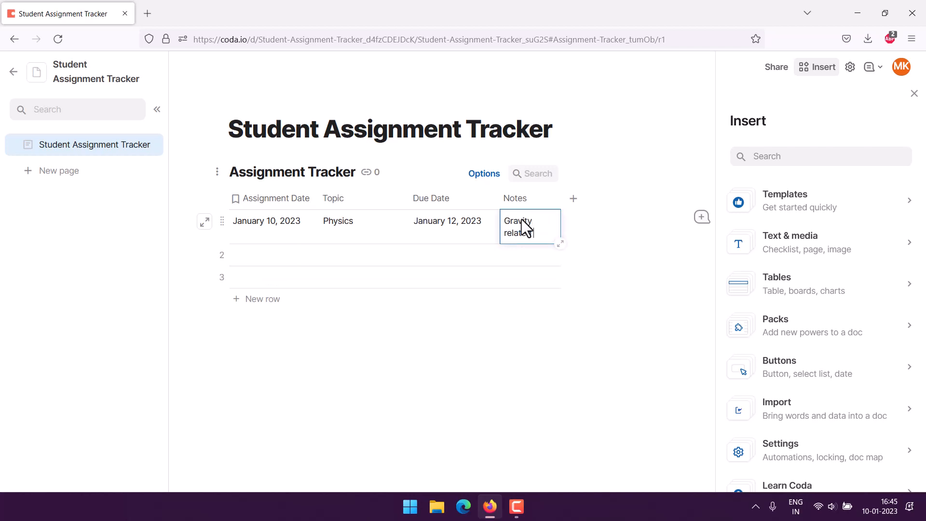
type("ed assignment")
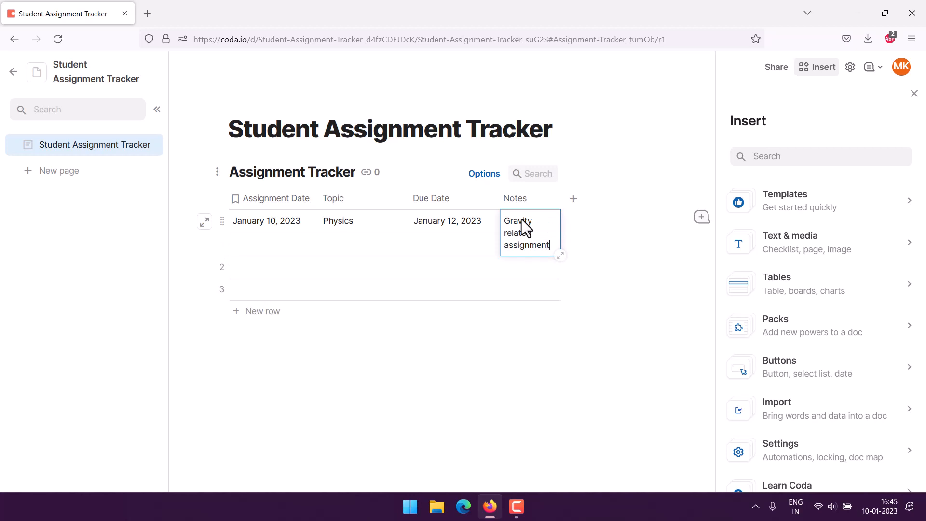
left_click(296, 330)
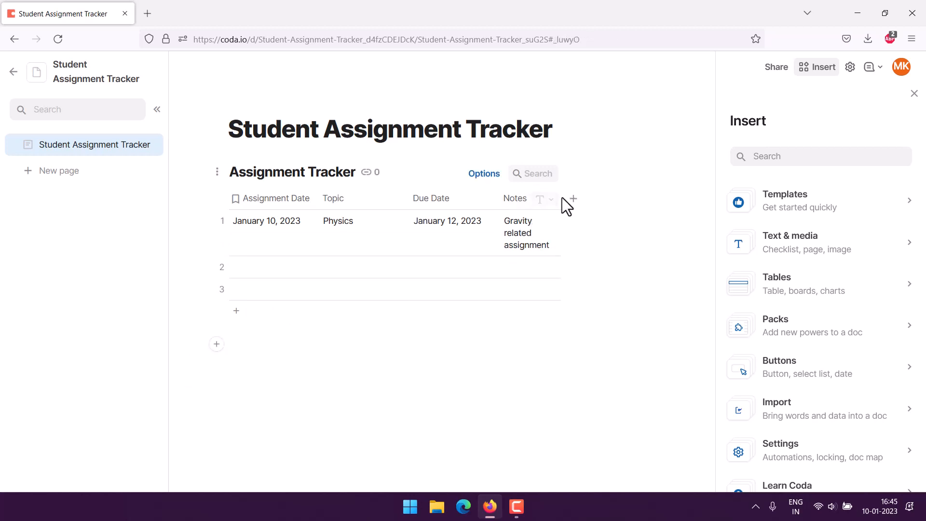
left_click(550, 199)
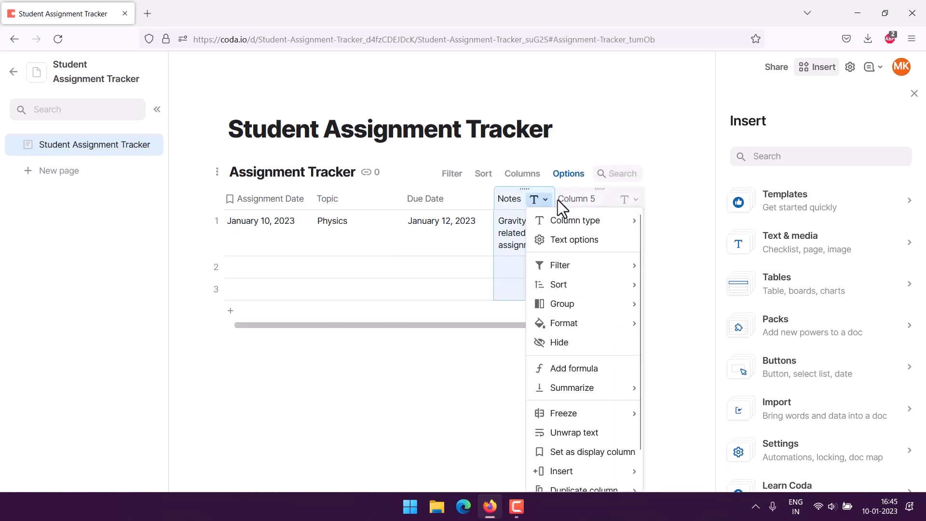
left_click(218, 378)
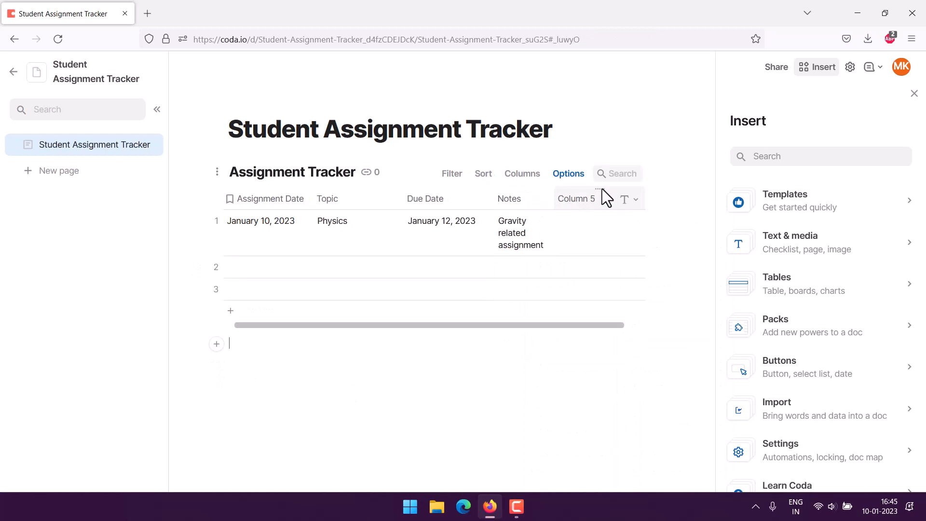
left_click(601, 202)
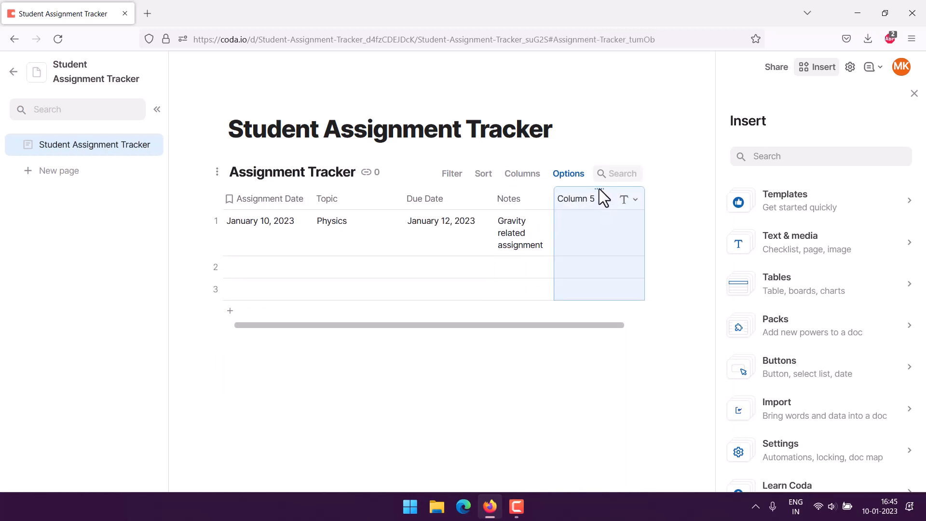
left_click_drag(453, 325, 492, 325)
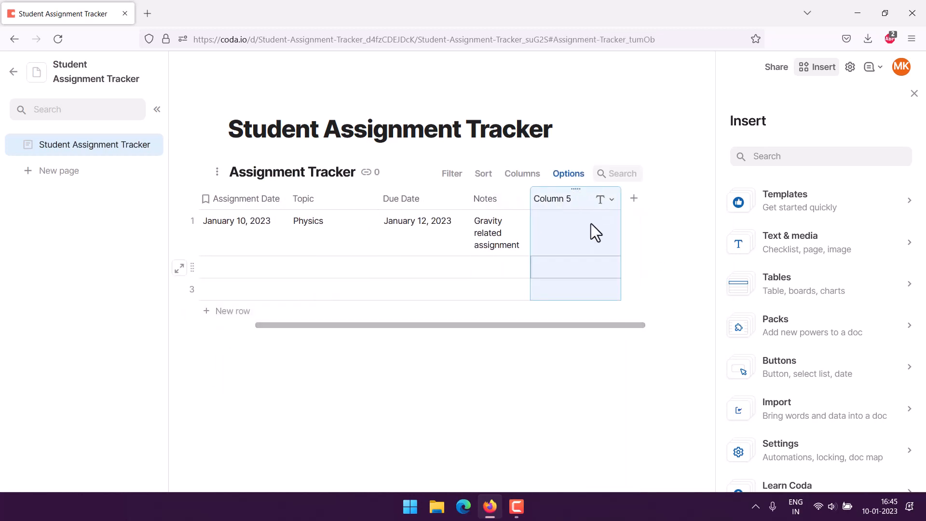
left_click(612, 200)
scroll(624, 418, "down", 1)
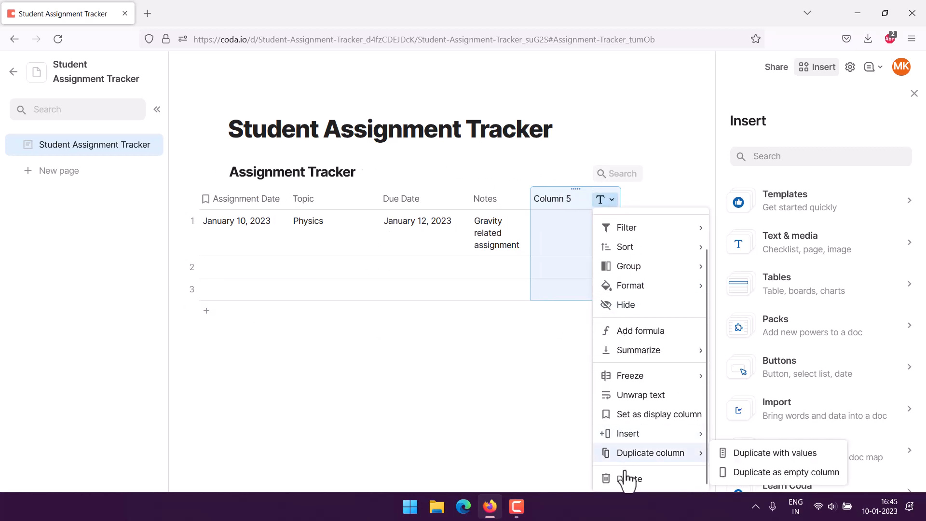
key("Return")
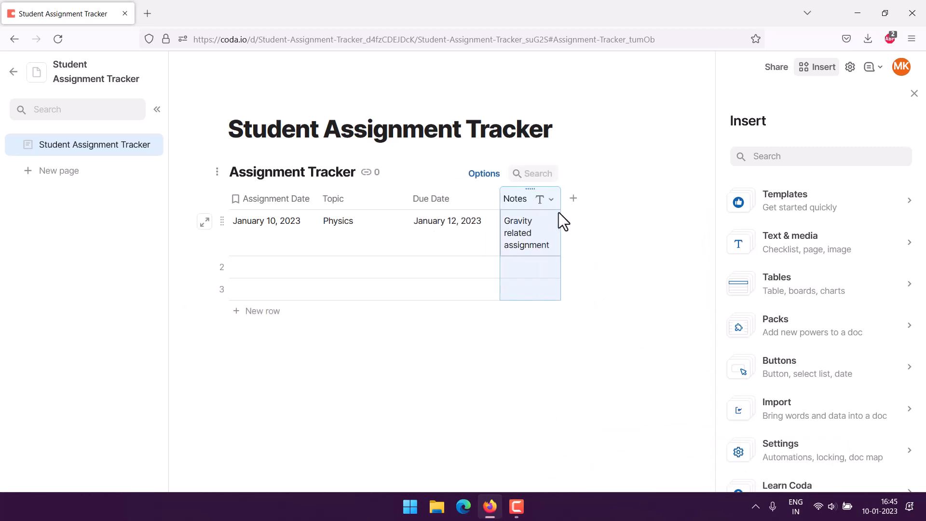
Widen the Notes column so the first row's note fits on one line
left_click_drag(560, 204, 647, 198)
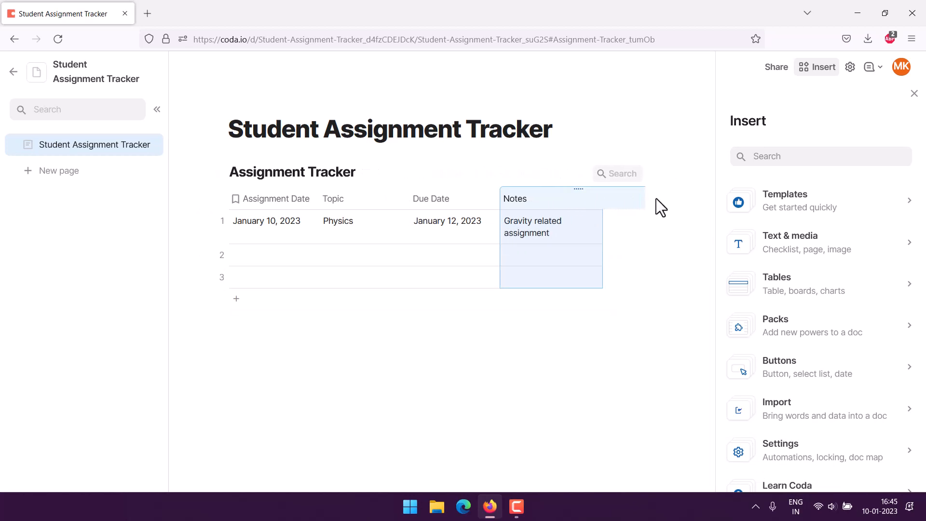
left_click(196, 267)
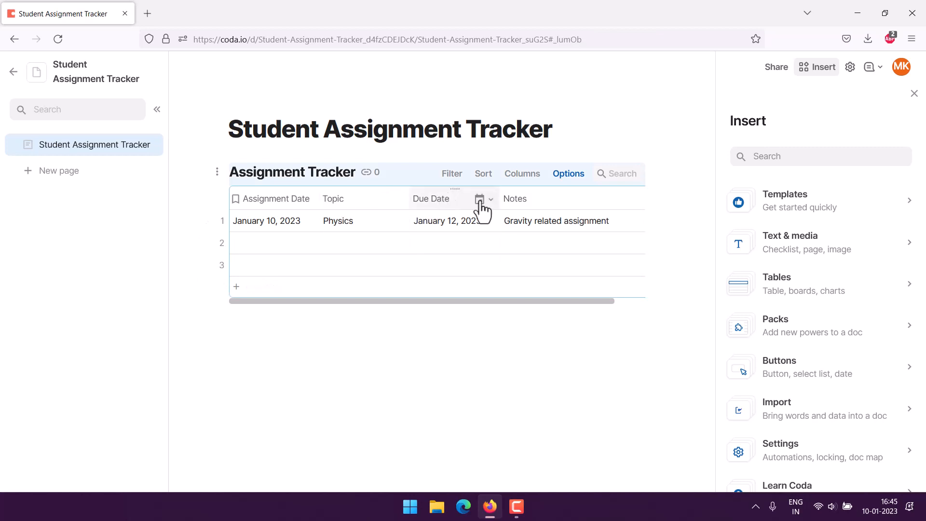
Add a conditional format to the Due Date column with red text on a light red fill for all rows
left_click(489, 202)
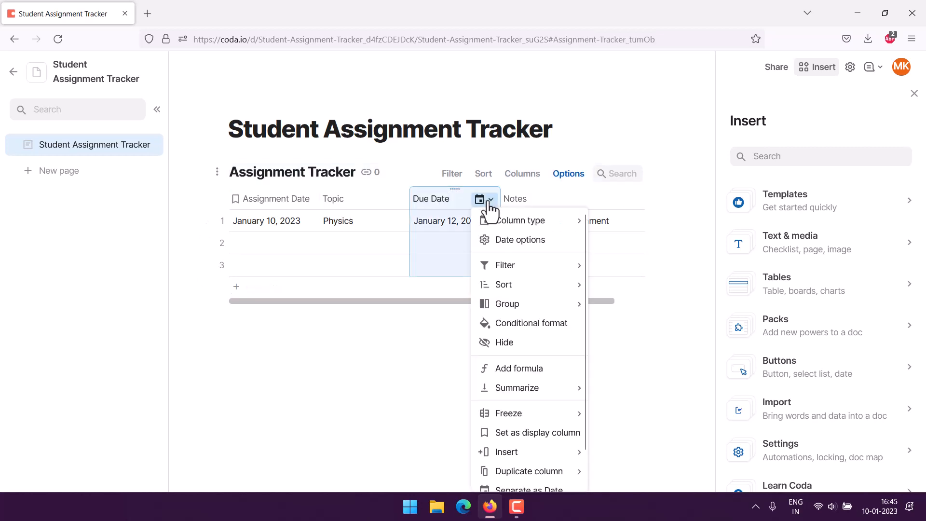
left_click(507, 322)
left_click(738, 288)
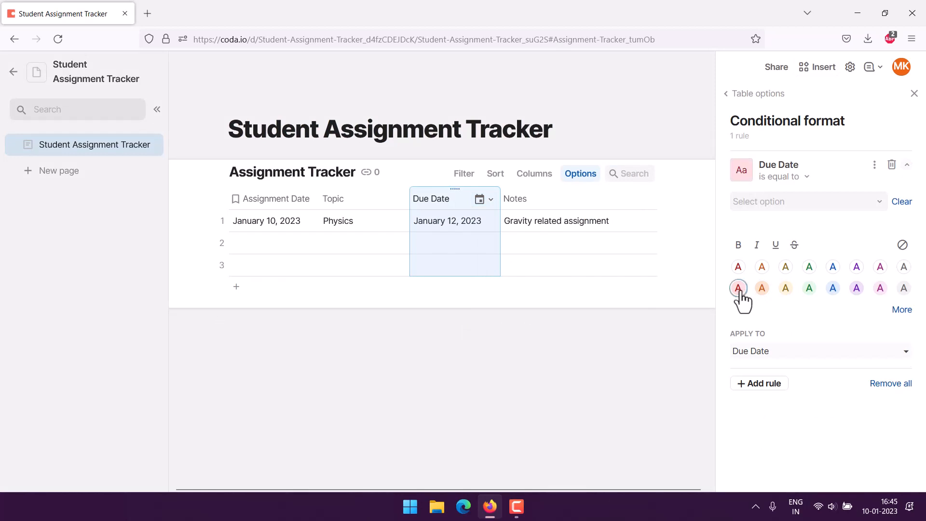
left_click(158, 280)
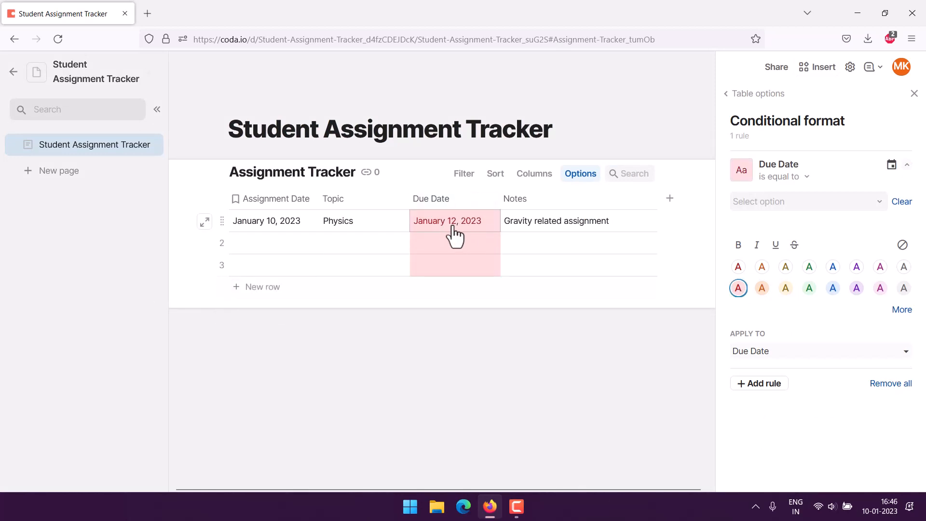
Add a conditional format to the Assignment Date column with green text on a light green fill for all rows
double_click(270, 221)
left_click(288, 199)
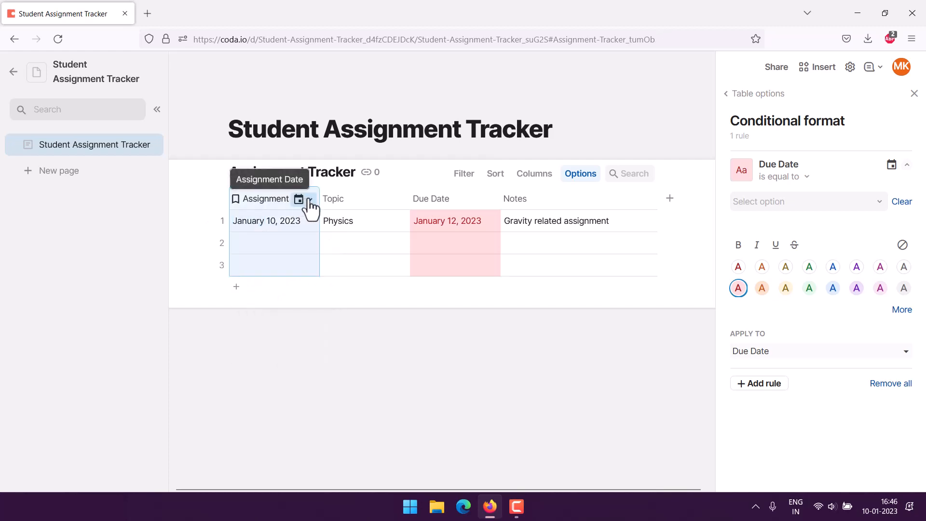
left_click(310, 200)
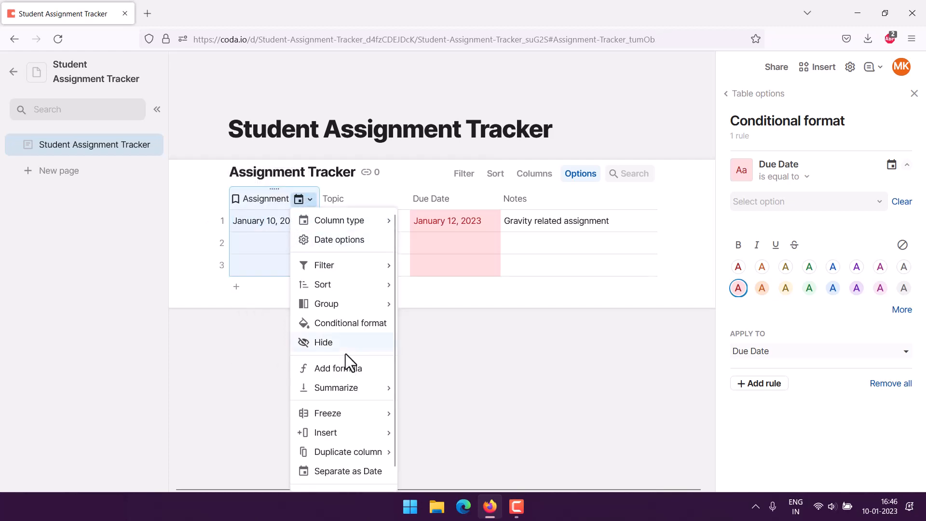
left_click(343, 323)
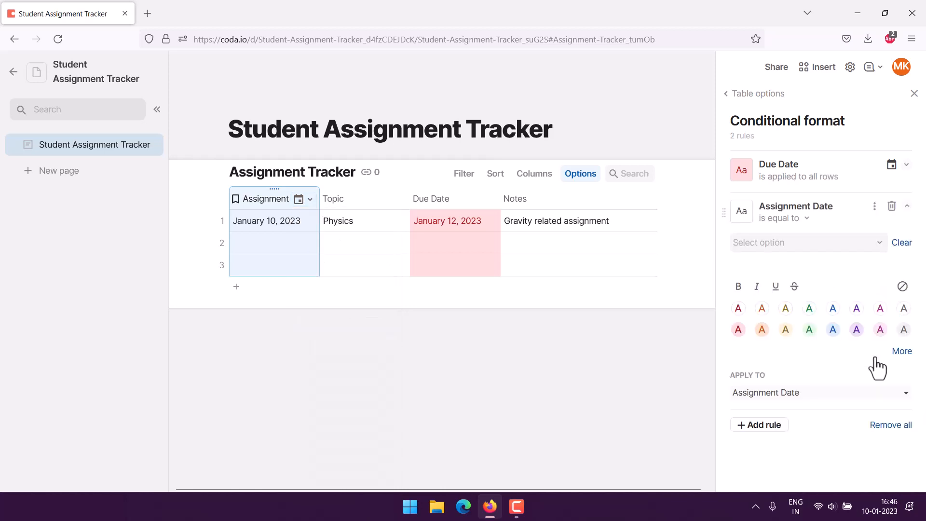
left_click(810, 329)
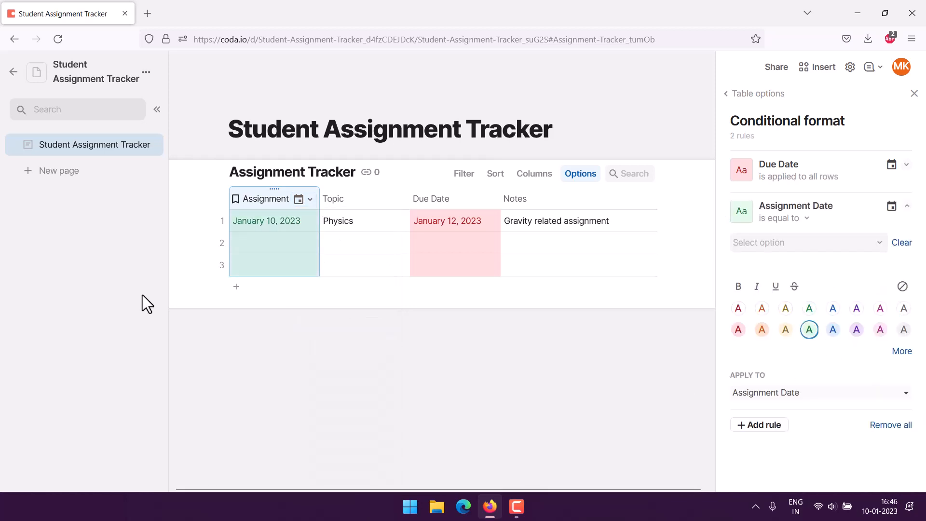
left_click(158, 249)
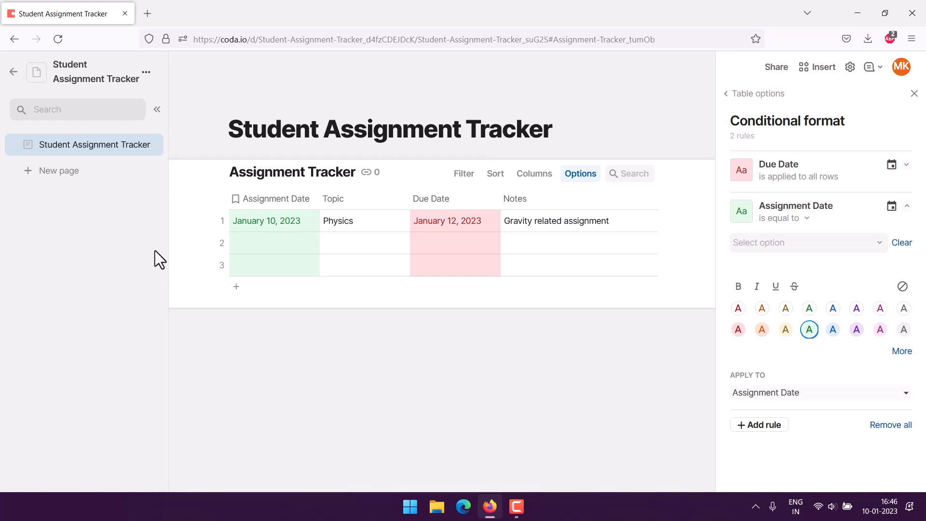
Add a conditional format to the Topic column with yellow text on a light yellow fill, keeping the Assignment Date rule green, and close the format settings
left_click(366, 198)
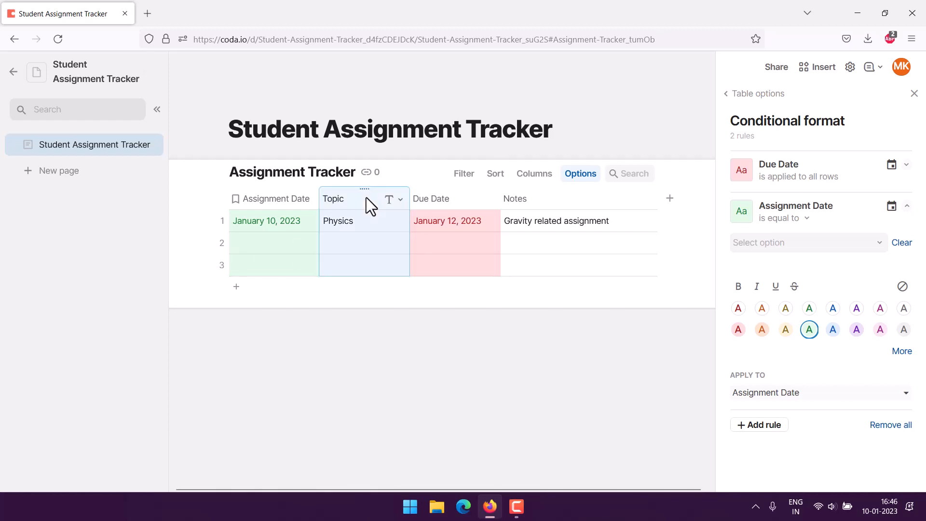
left_click(395, 199)
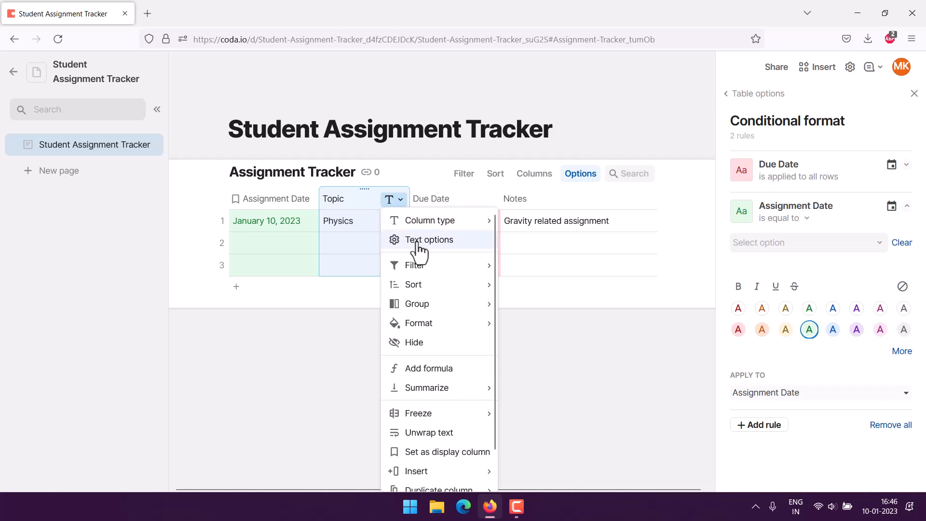
mouse_move(436, 324)
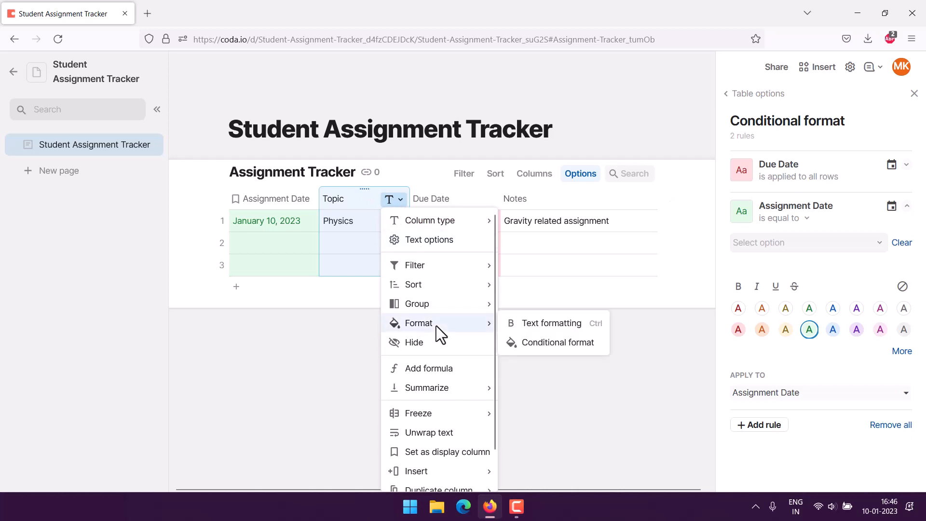
left_click(524, 342)
left_click(785, 329)
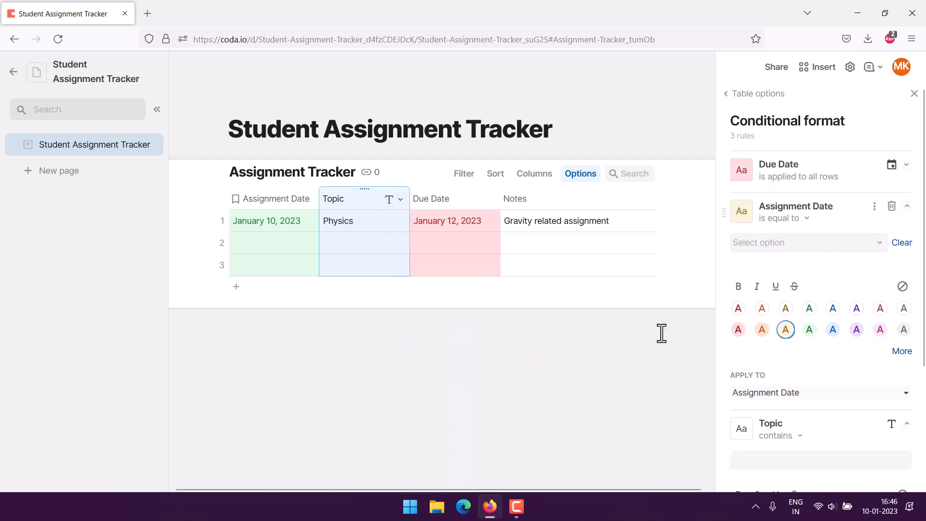
left_click(810, 330)
scroll(810, 333, "down", 3)
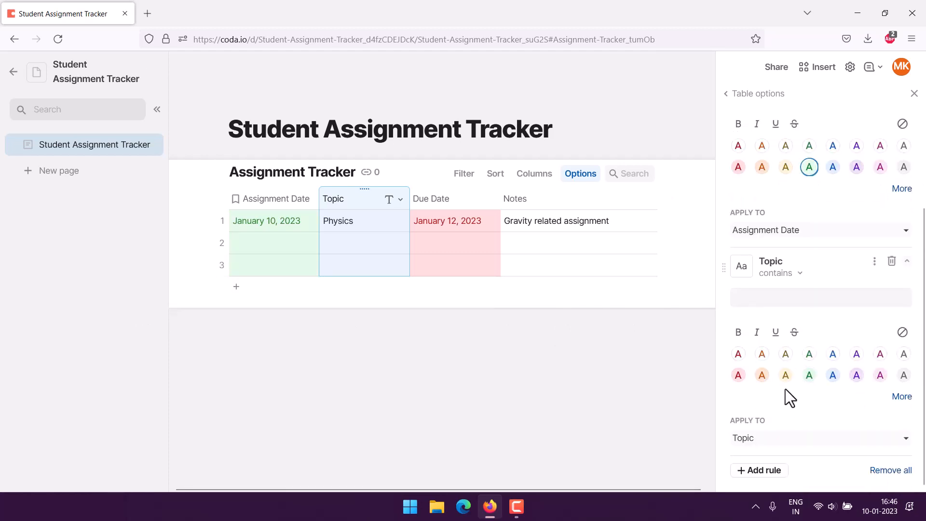
left_click(786, 375)
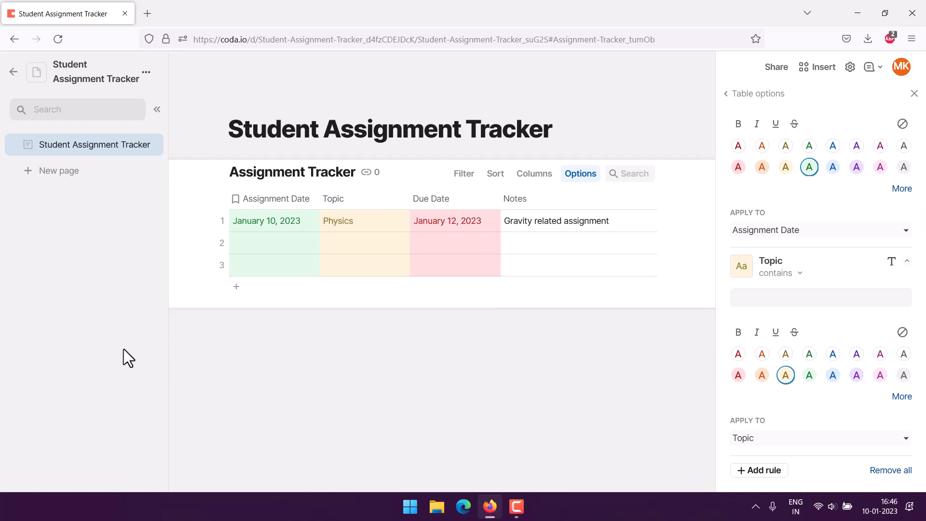
left_click(546, 440)
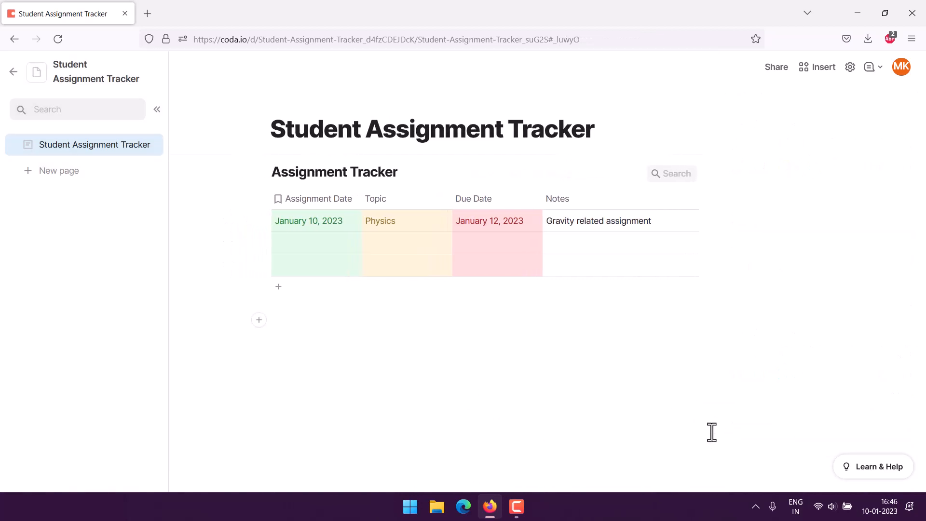